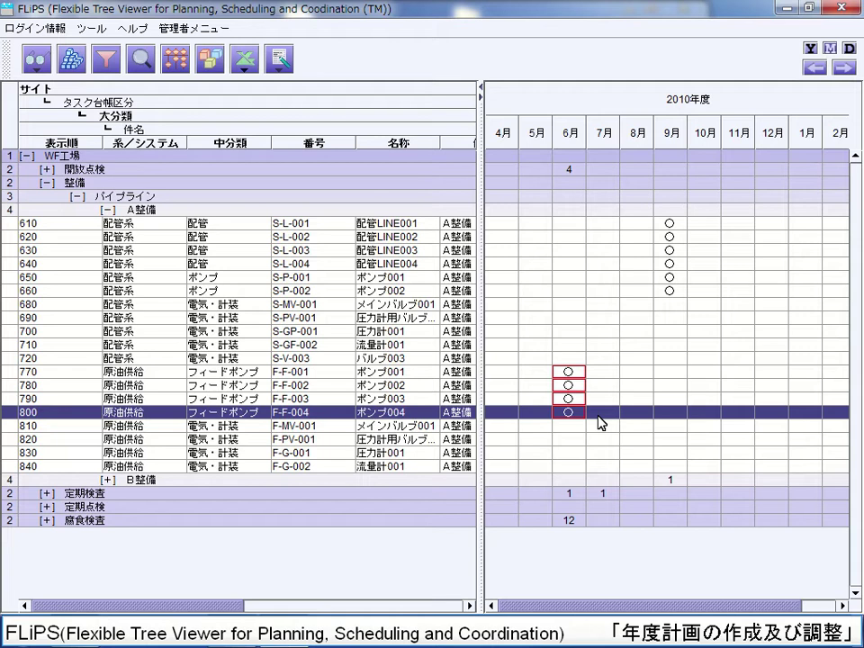
# Step: Move the June plan marks of feed pumps F-F-001 to F-F-004 to September of fiscal 2010
pyautogui.moveTo(598, 415); pyautogui.dragTo(670, 379)
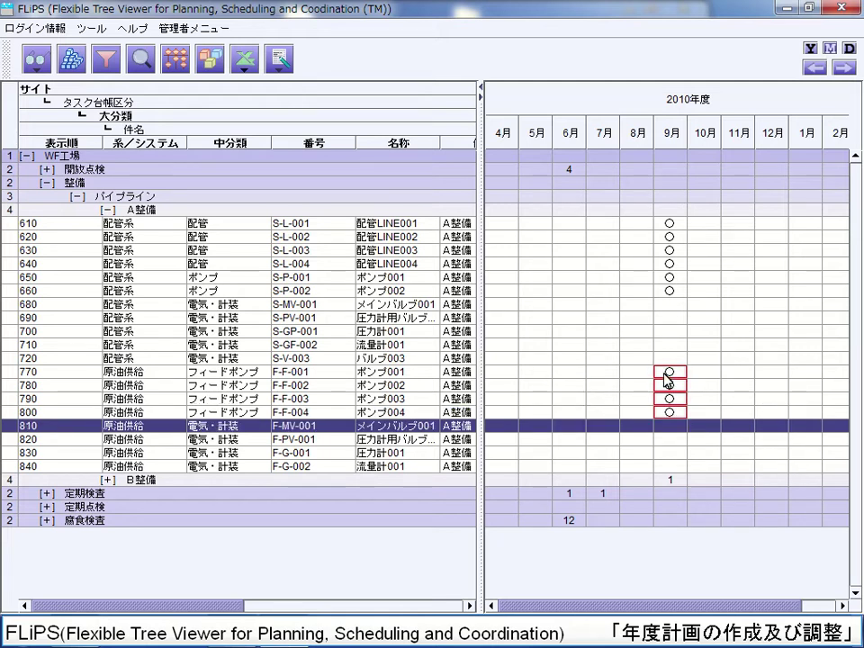
# Step: Bulk-register new June 2010 events for rows 680 to 720 and row 810 under A整備
pyautogui.click(573, 310)
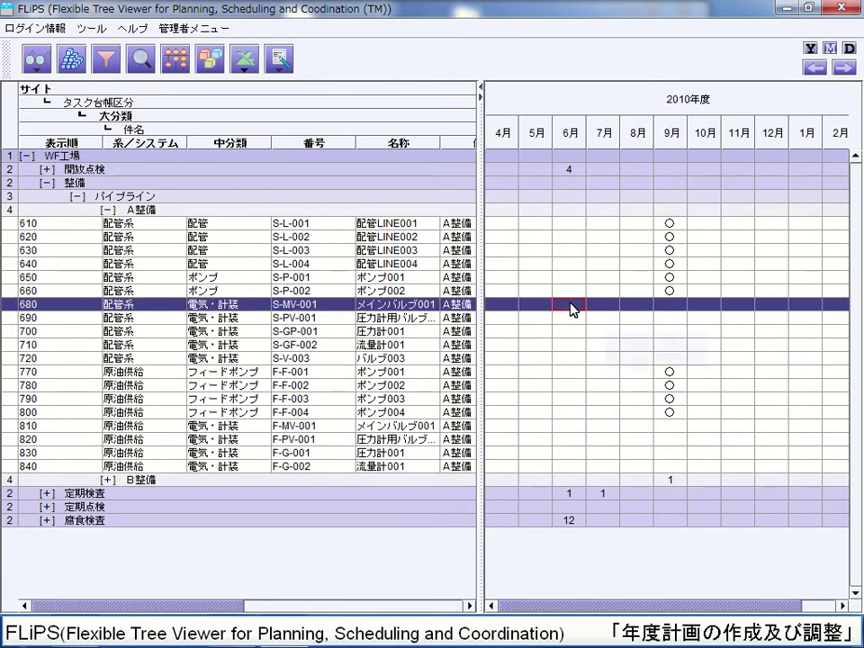
pyautogui.keyDown('shift'); pyautogui.click(568, 359); pyautogui.keyUp('shift')
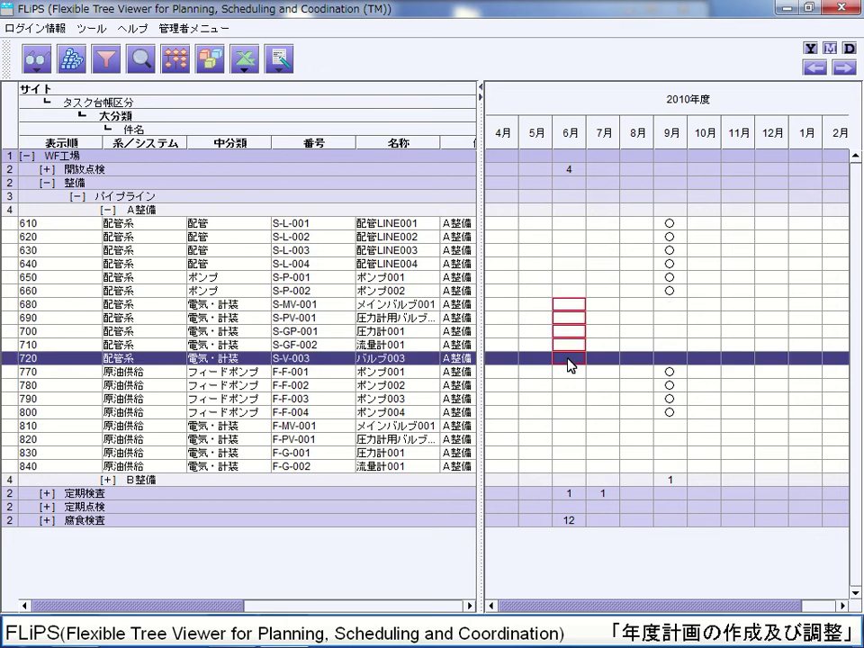
pyautogui.keyDown('ctrl'); pyautogui.click(570, 426); pyautogui.keyUp('ctrl')
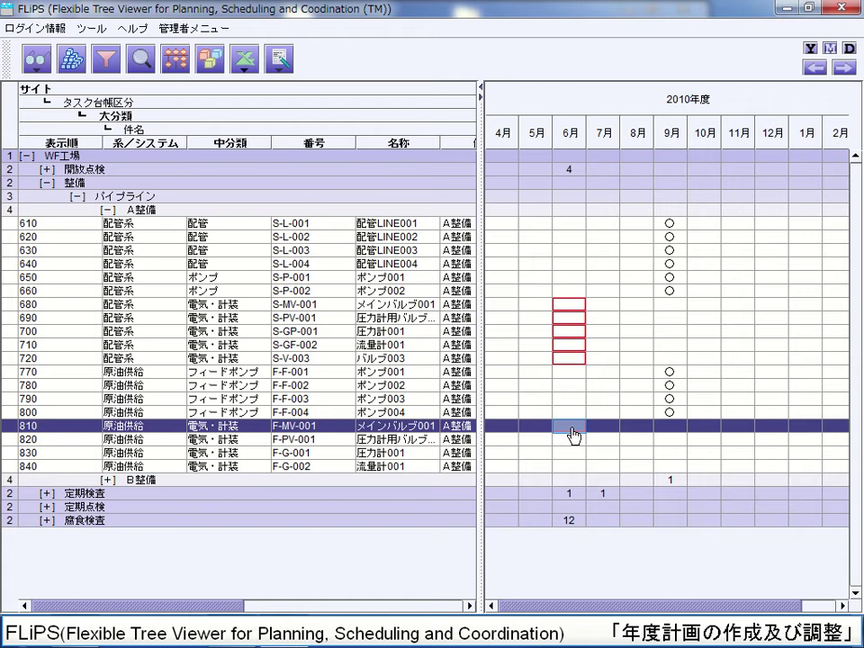
pyautogui.keyDown('ctrl'); pyautogui.click(573, 436); pyautogui.keyUp('ctrl')
pyautogui.click(574, 433)
pyautogui.keyDown('ctrl'); pyautogui.click(574, 432); pyautogui.keyUp('ctrl')
pyautogui.rightClick(575, 430)
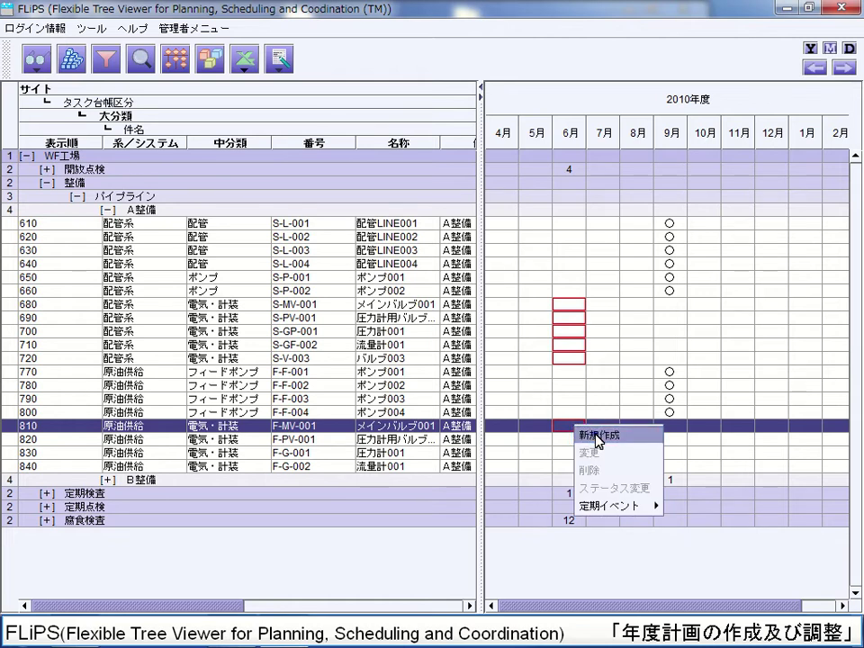
pyautogui.click(598, 437)
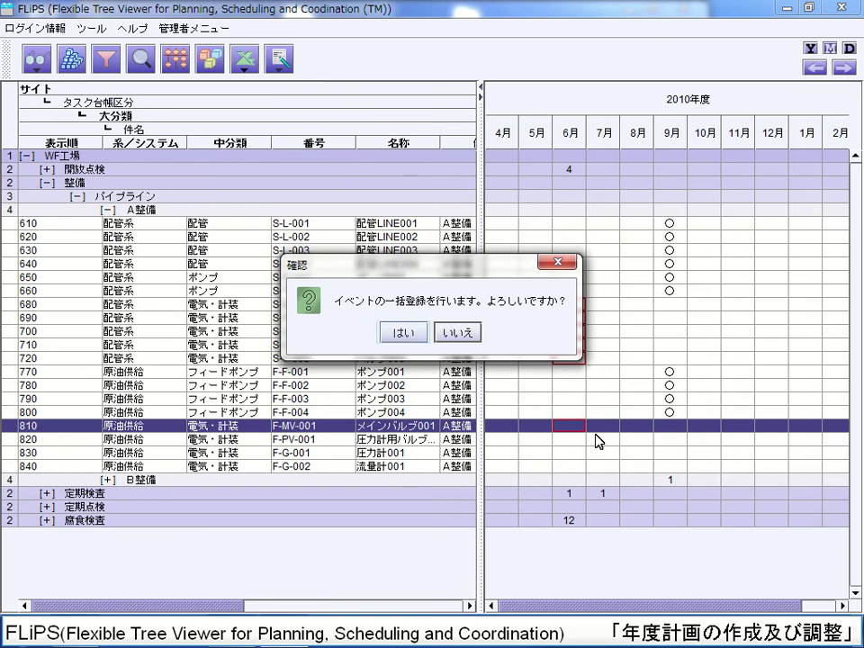
pyautogui.click(419, 335)
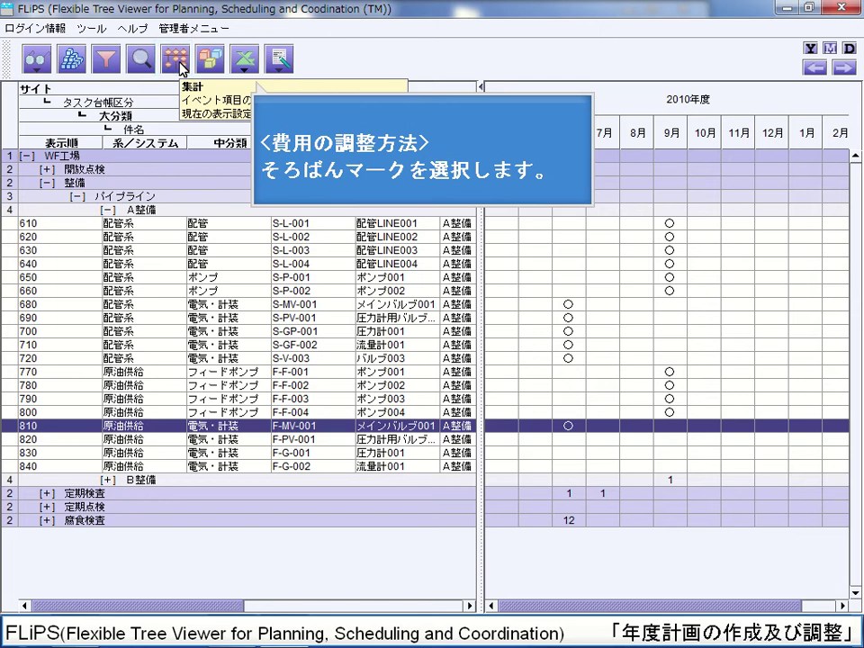
# Step: In the aggregation settings (集計方法), enable aggregate values for expanded items and the display of lower-line items (下段項目の表示)
pyautogui.click(180, 63)
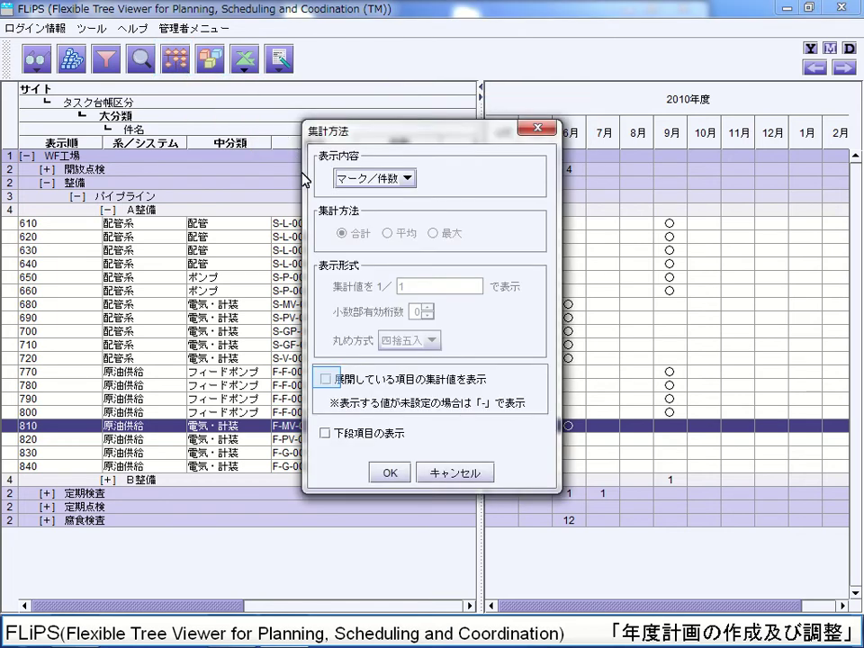
pyautogui.click(329, 383)
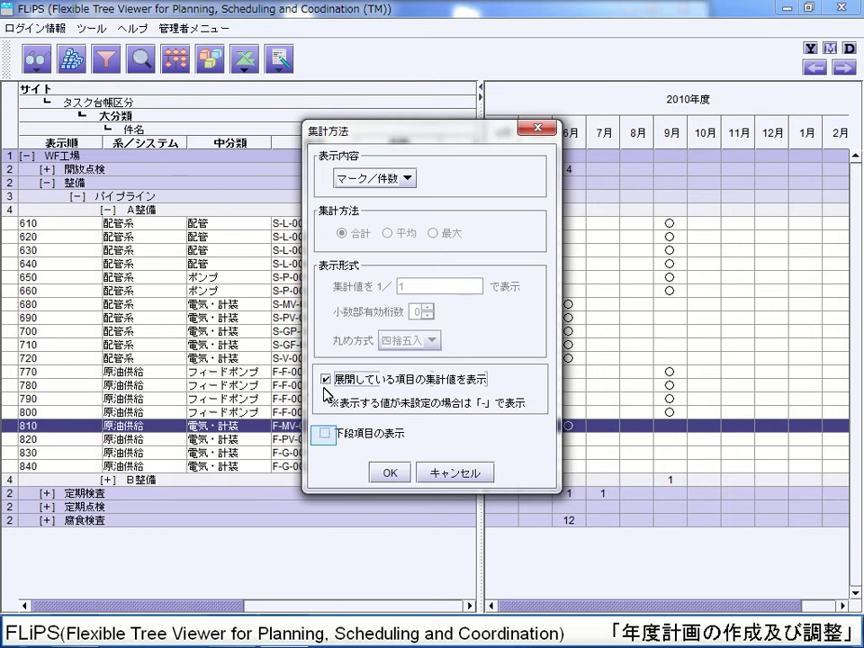
pyautogui.click(326, 435)
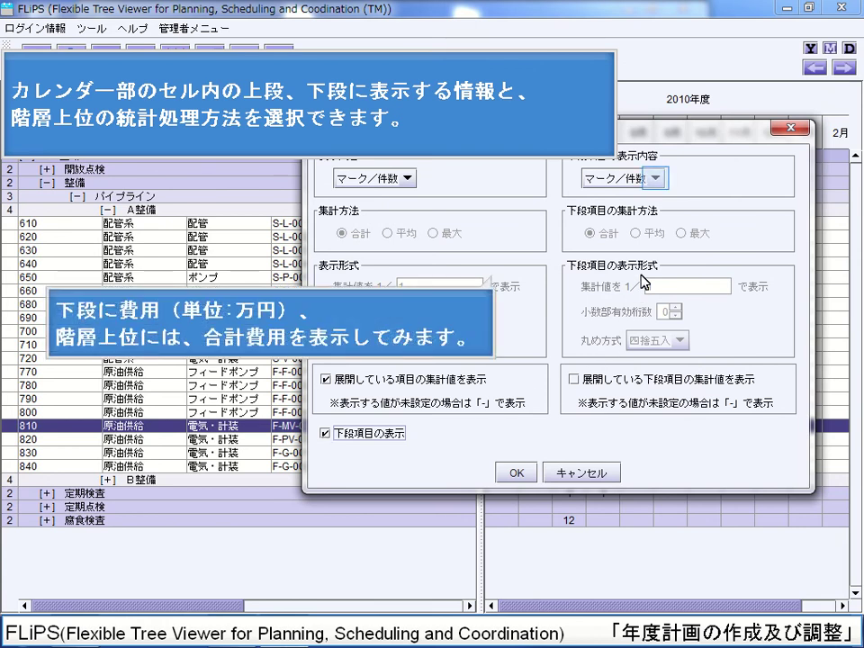
# Step: Show 計画費用 on the lower line, divided by 10000 with 1 decimal digit and aggregates for expanded items, and apply the settings
pyautogui.click(656, 180)
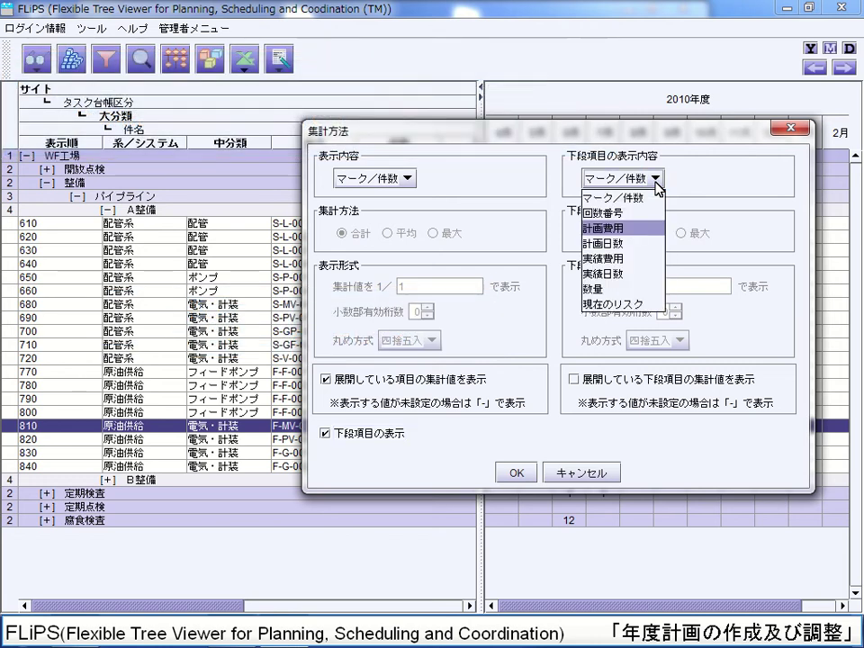
pyautogui.click(623, 230)
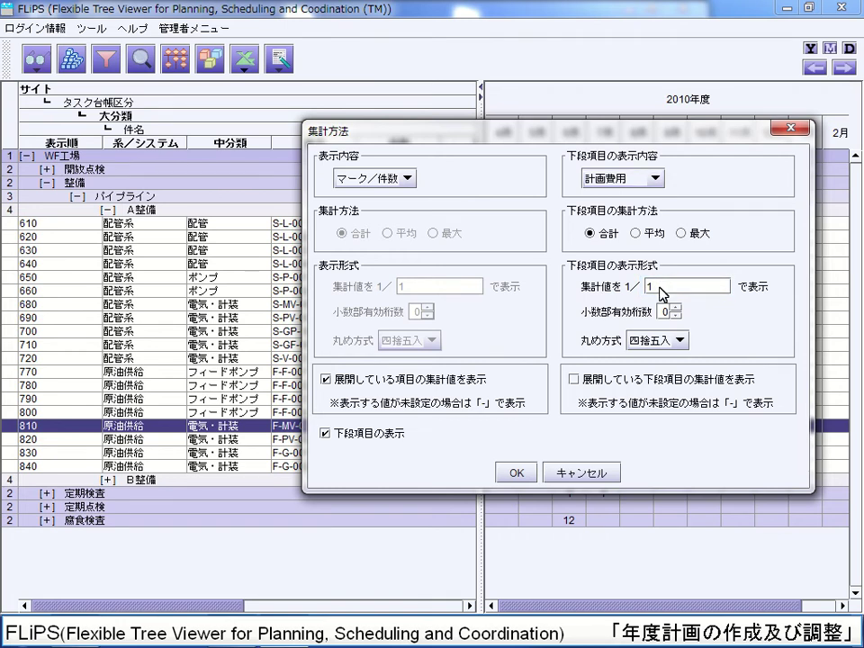
pyautogui.write('0000')
pyautogui.press('Return')
pyautogui.click(675, 307)
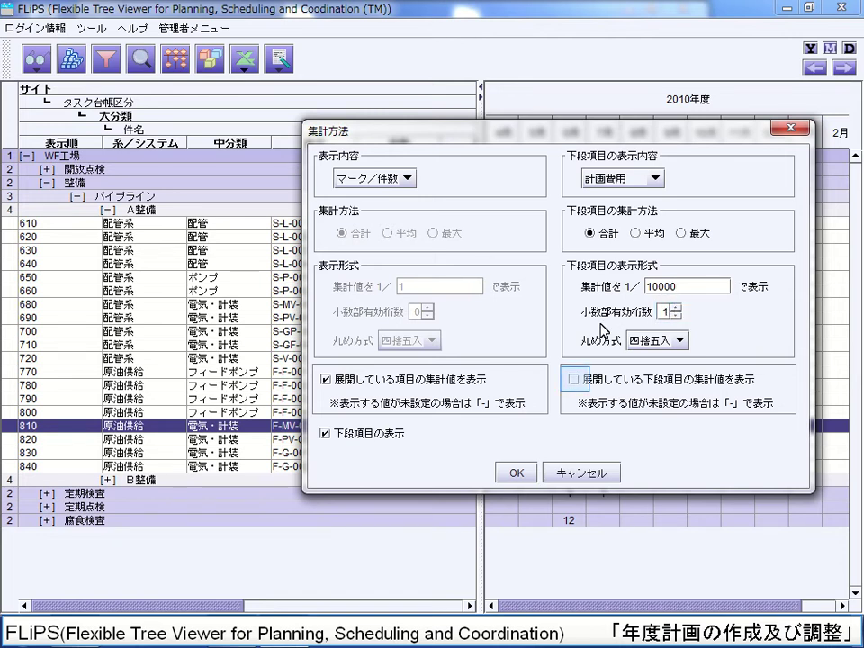
pyautogui.click(574, 379)
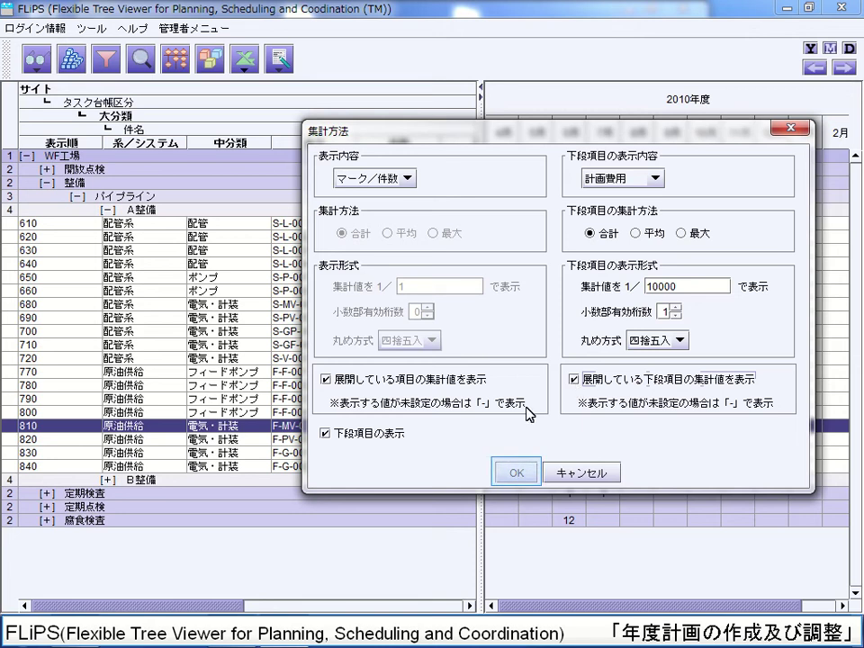
pyautogui.click(515, 474)
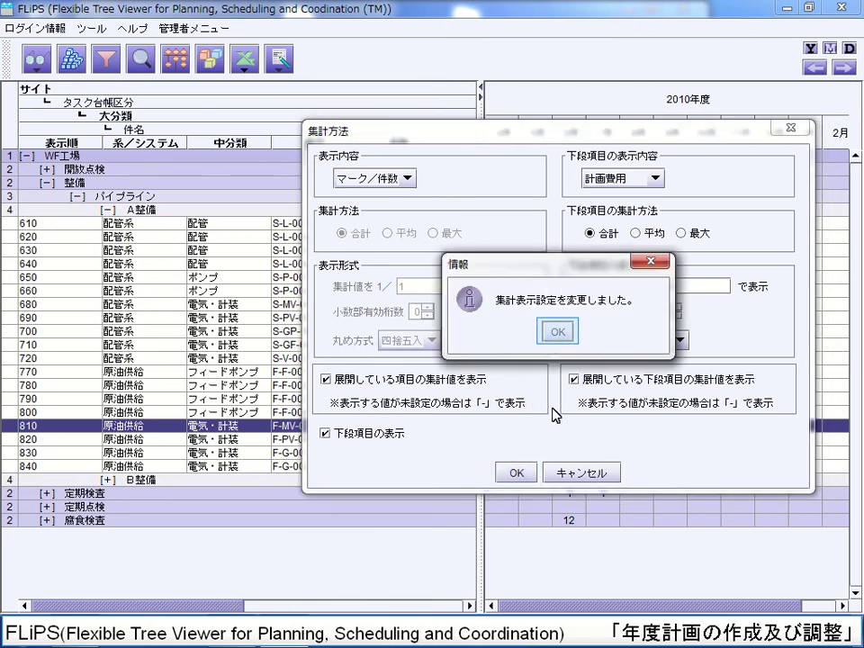
pyautogui.click(559, 333)
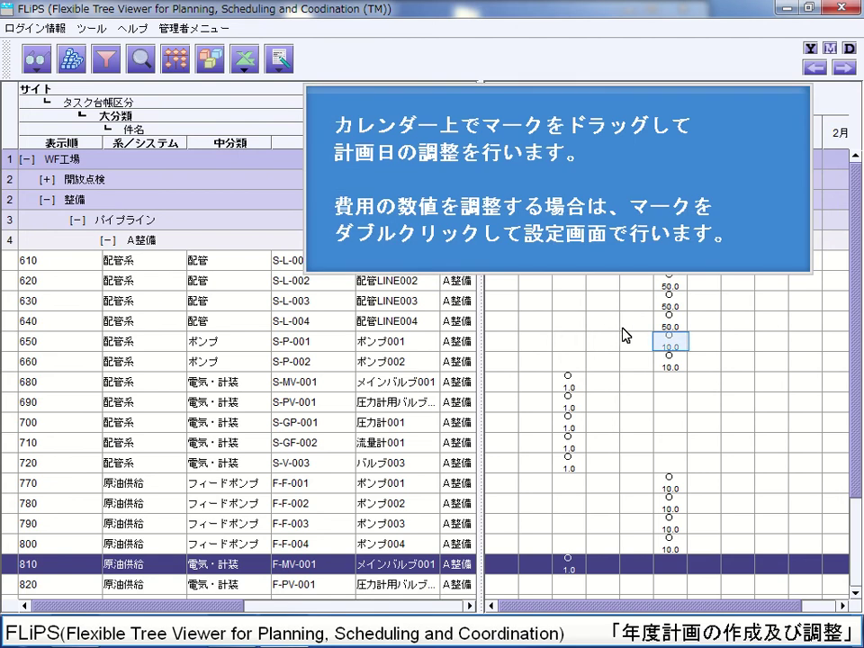
# Step: Move the September plan marks of pumps S-P-001 and S-P-002 to June 2010
pyautogui.click(673, 346)
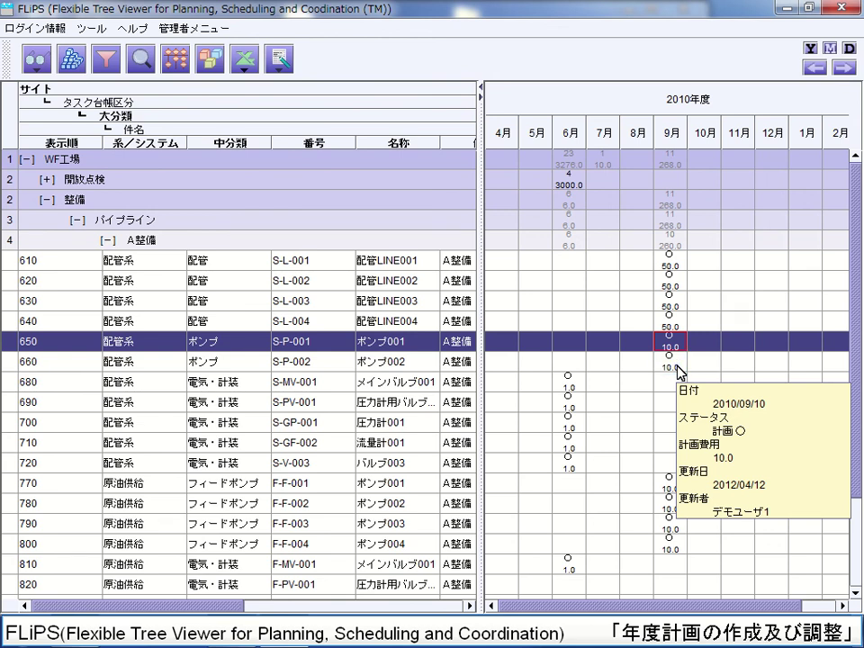
pyautogui.keyDown('ctrl'); pyautogui.click(677, 360); pyautogui.keyUp('ctrl')
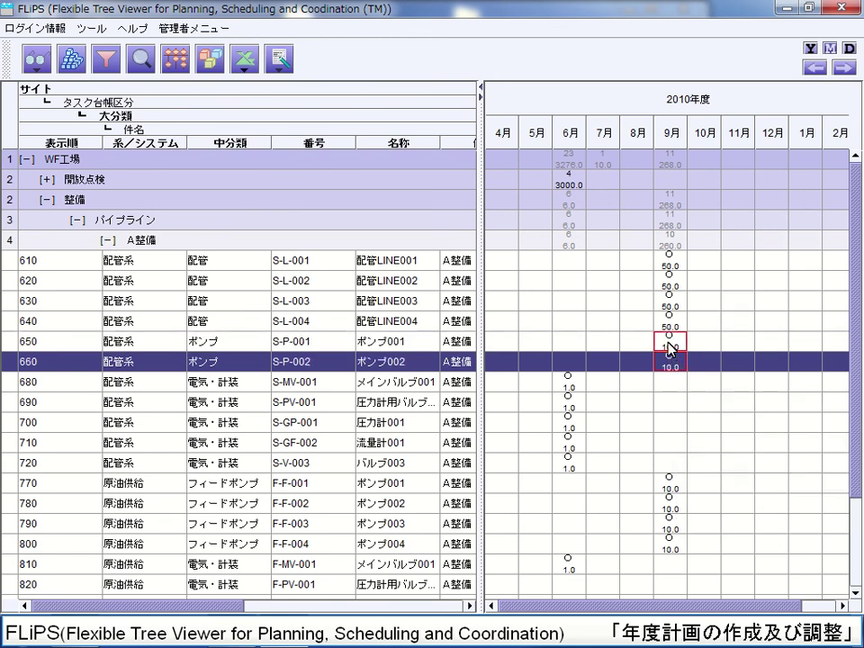
pyautogui.moveTo(671, 348)
pyautogui.moveTo(670, 347); pyautogui.dragTo(603, 350)
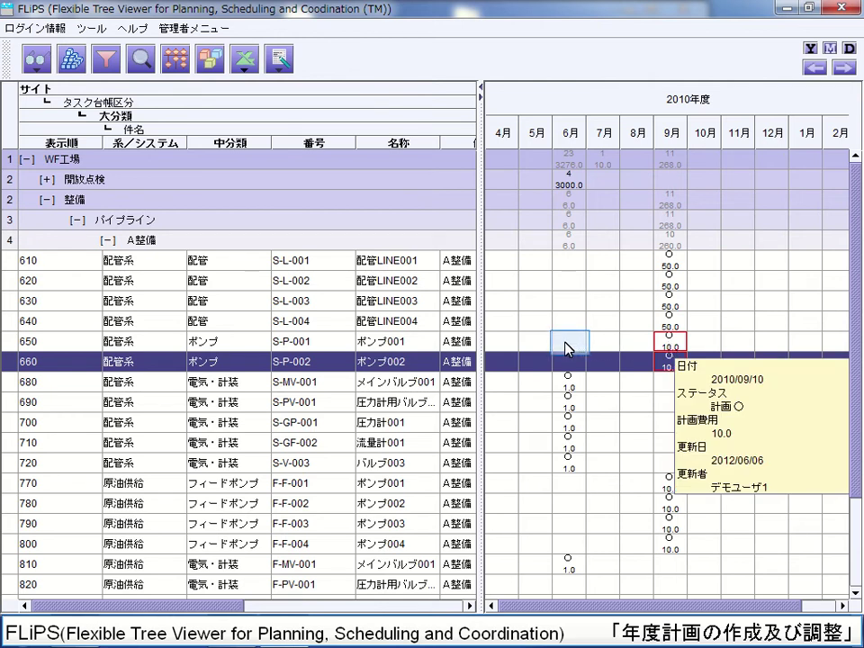
pyautogui.moveTo(566, 343); pyautogui.dragTo(567, 344)
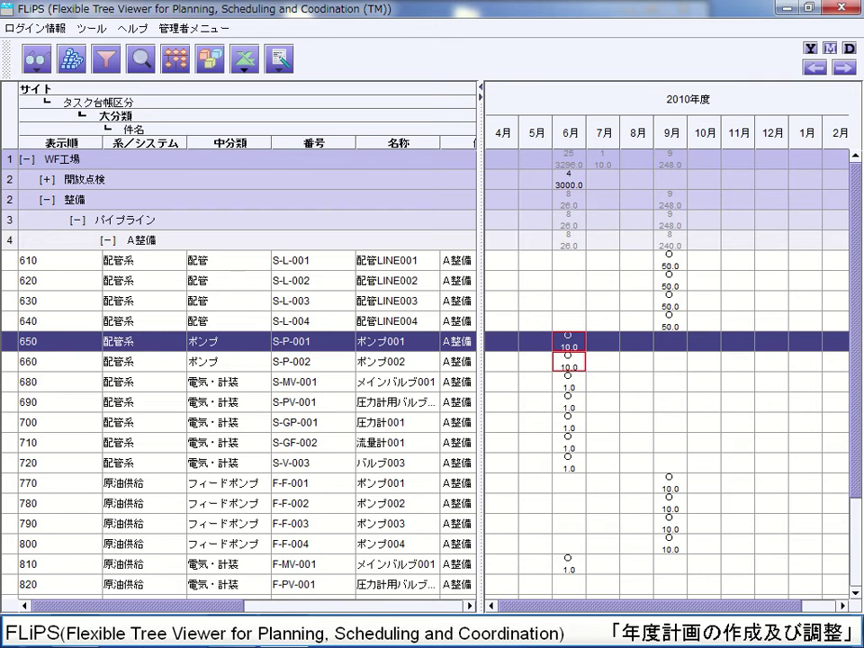
pyautogui.click(567, 352)
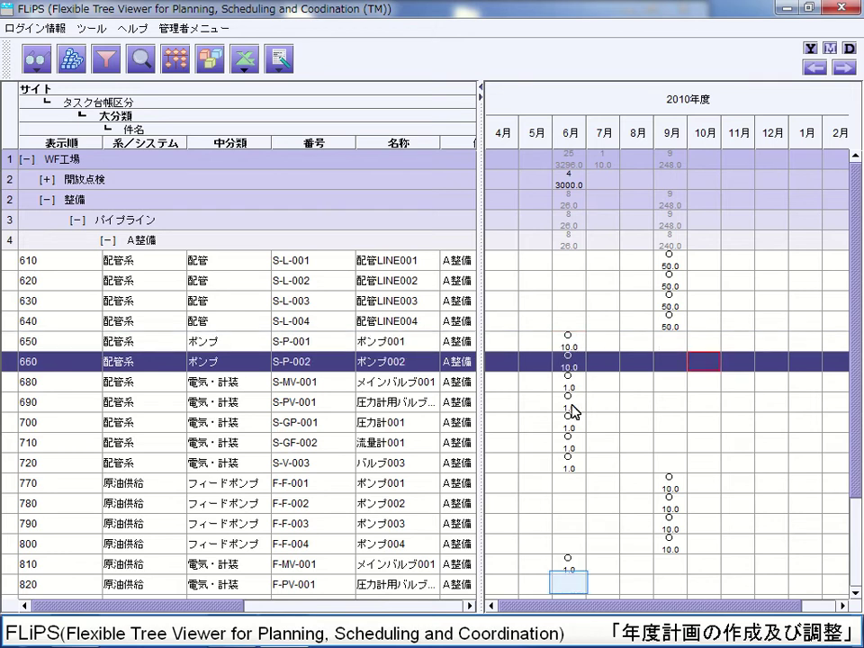
# Step: Bulk-register new June 2010 events for rows 820 to 840 (F-PV-001, F-G-001 and F-G-002)
pyautogui.click(576, 587)
pyautogui.click(576, 587)
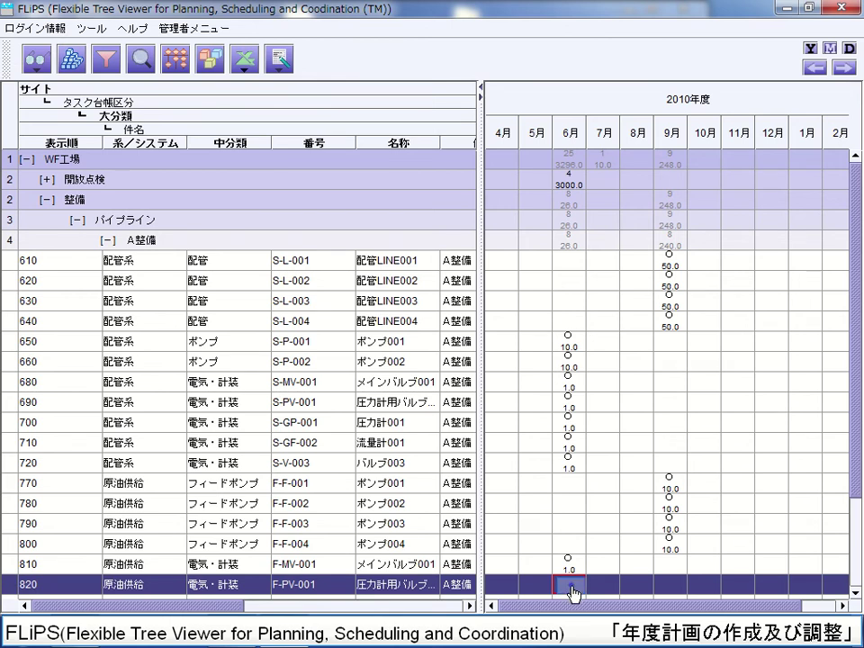
pyautogui.keyDown('shift'); pyautogui.click(575, 587); pyautogui.keyUp('shift')
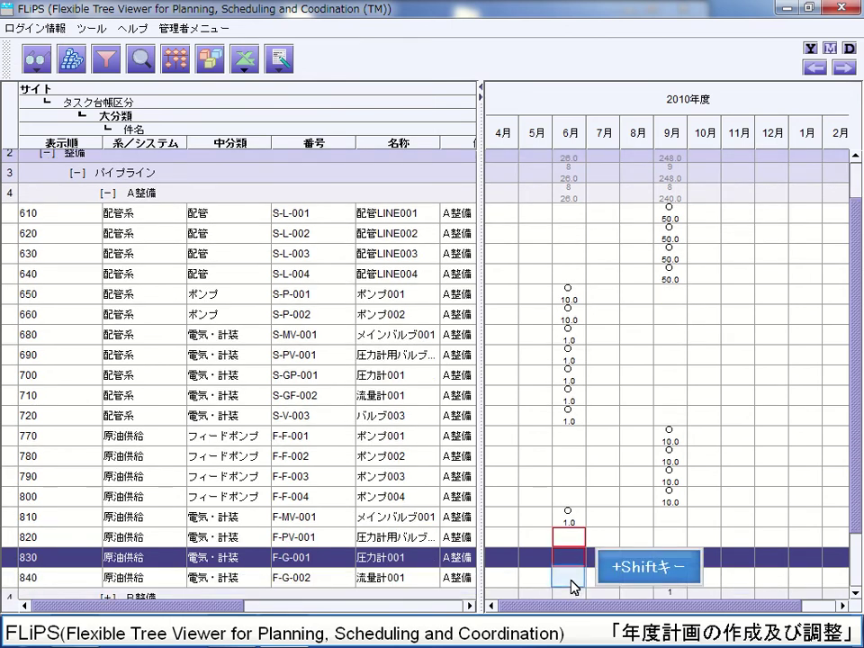
pyautogui.keyDown('shift'); pyautogui.click(572, 580); pyautogui.keyUp('shift')
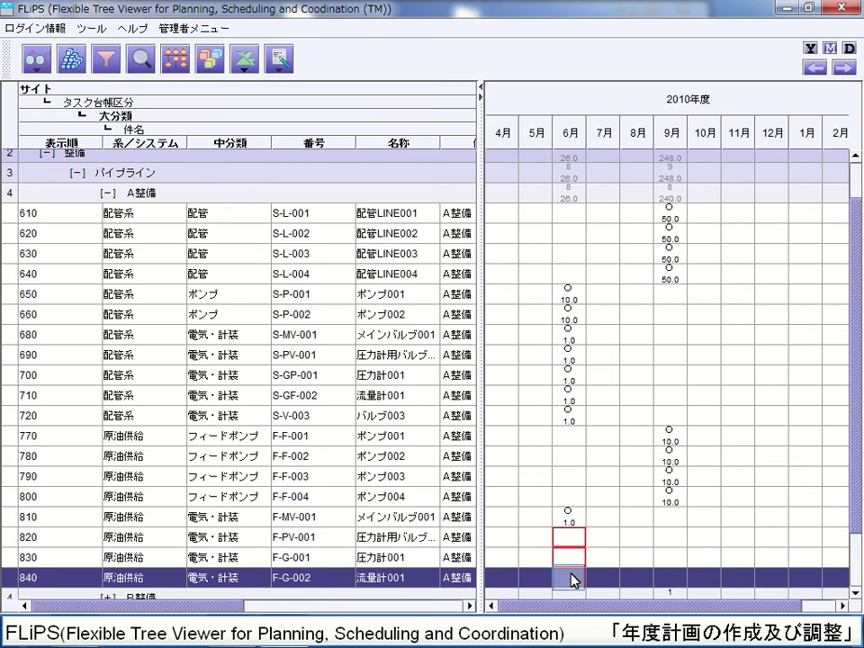
pyautogui.rightClick(574, 581)
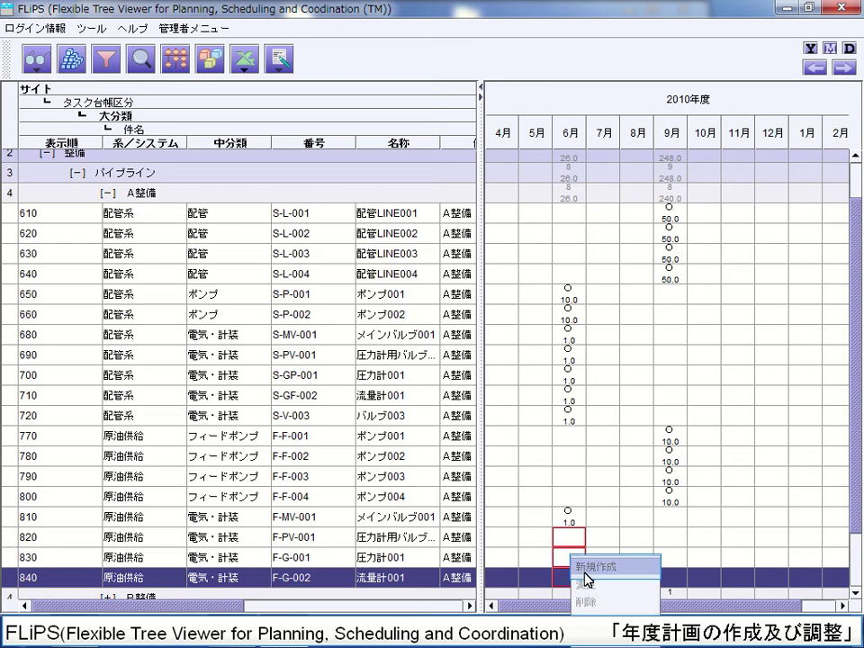
pyautogui.click(591, 570)
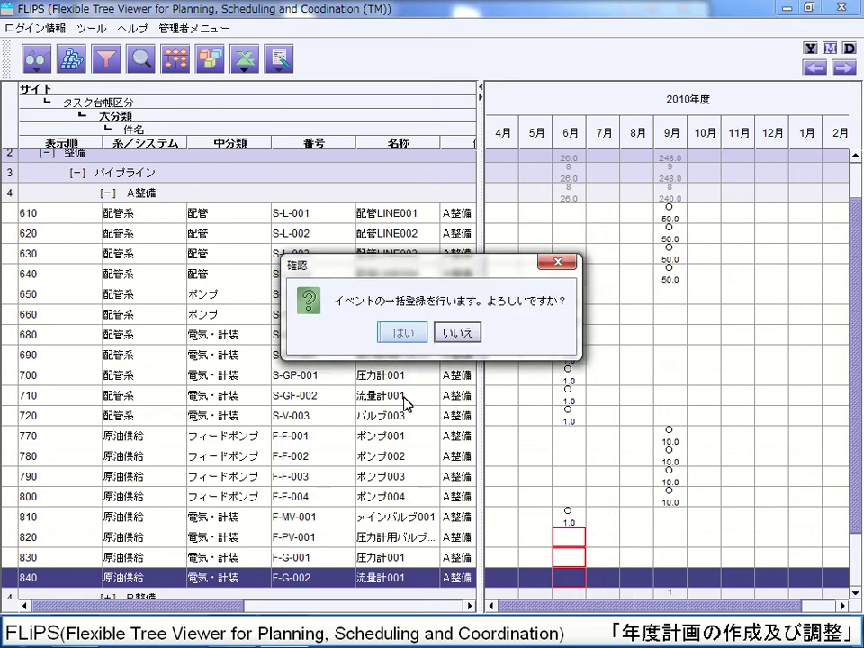
pyautogui.click(403, 334)
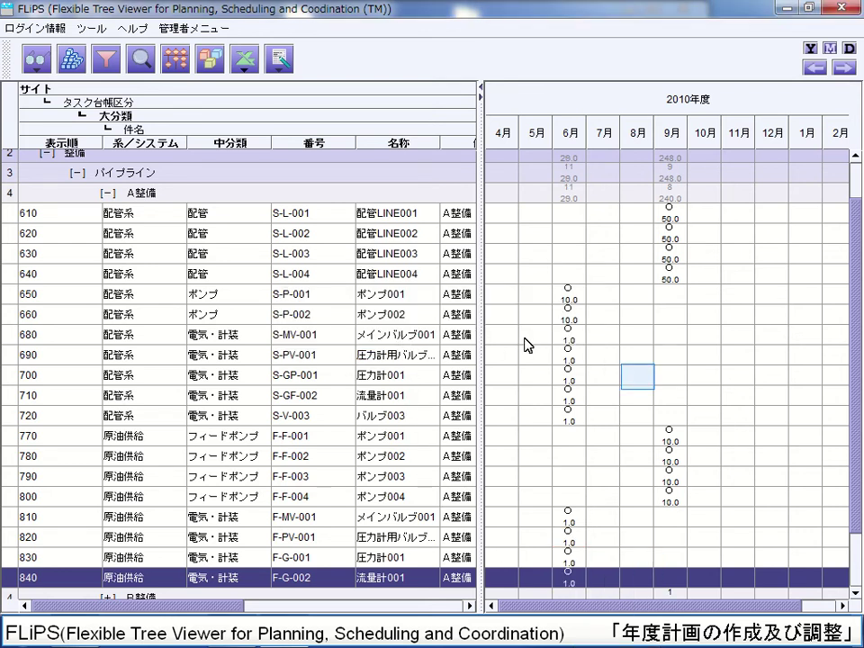
pyautogui.scroll(1, 640, 373)
pyautogui.click(640, 370)
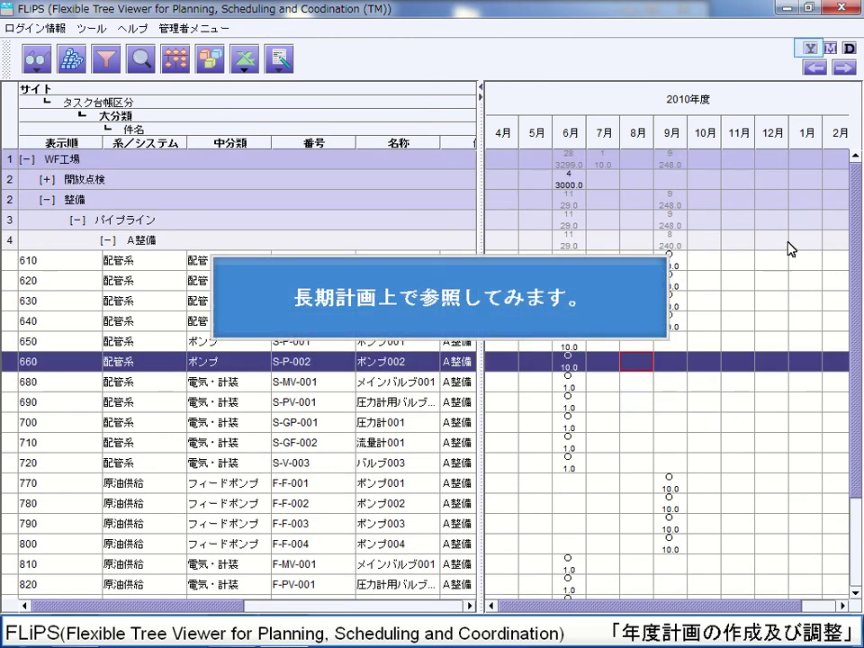
# Step: Switch the calendar to the yearly view and postpone the fiscal 2010 plan marks of rows 680 to 720 to fiscal 2011
pyautogui.click(813, 50)
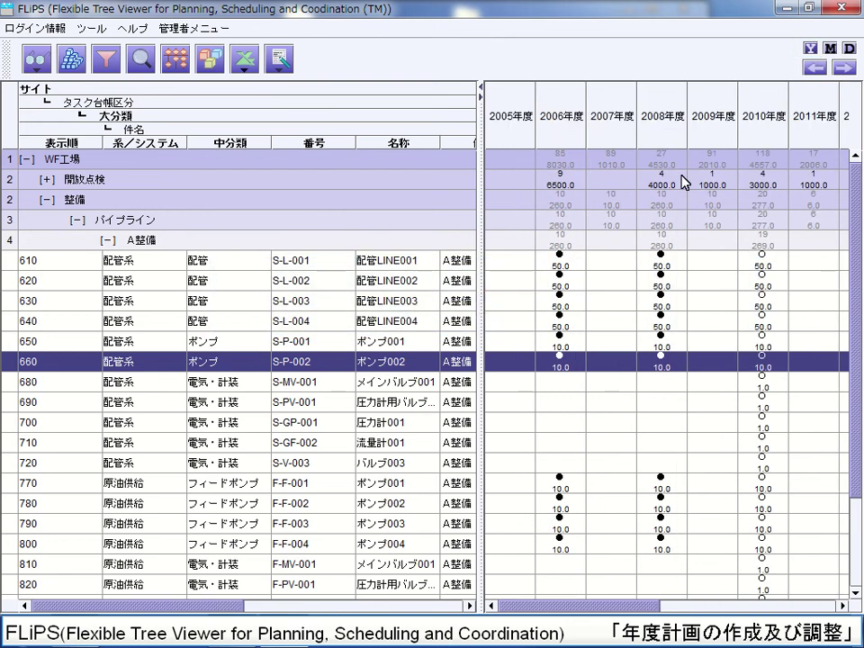
pyautogui.click(664, 451)
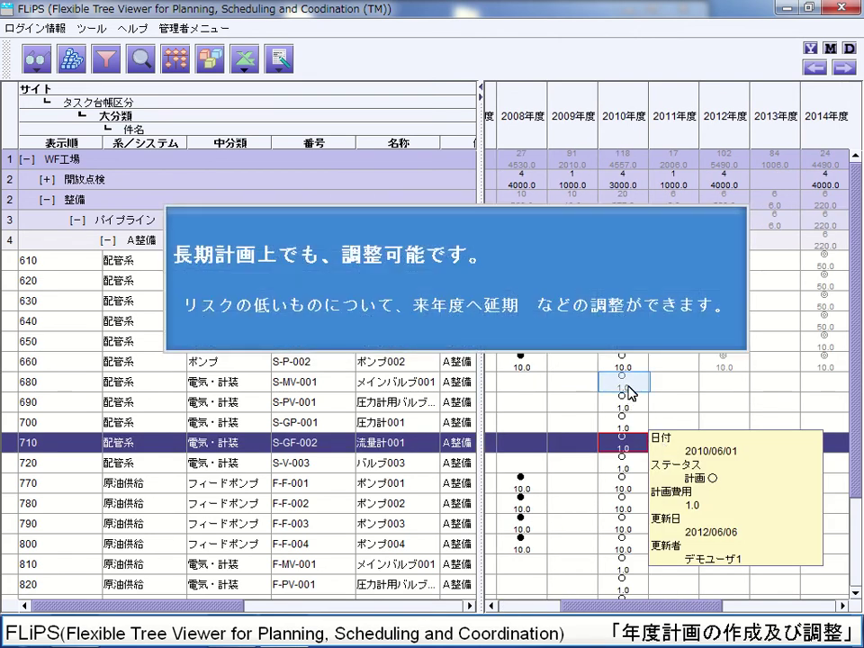
pyautogui.click(630, 391)
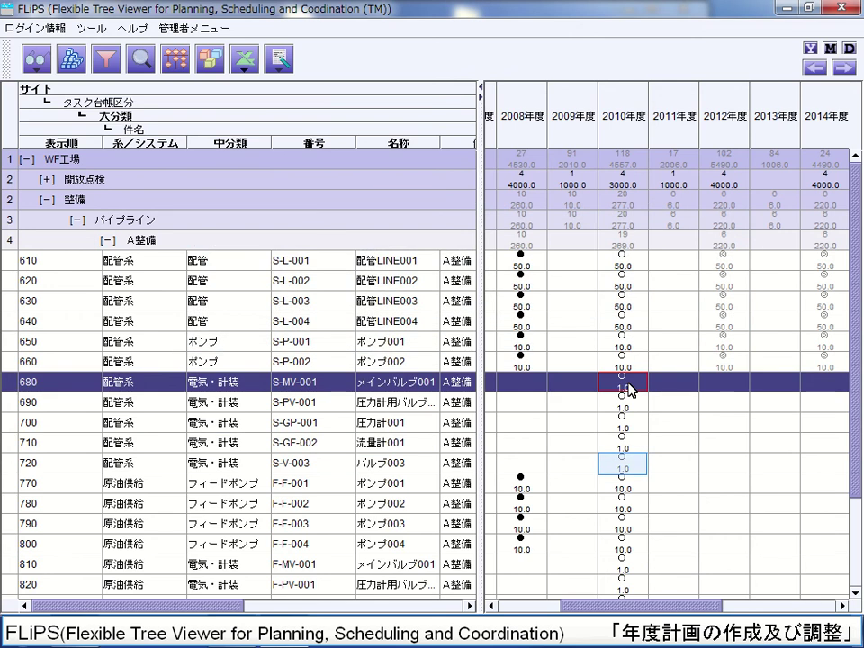
pyautogui.keyDown('shift'); pyautogui.click(624, 469); pyautogui.keyUp('shift')
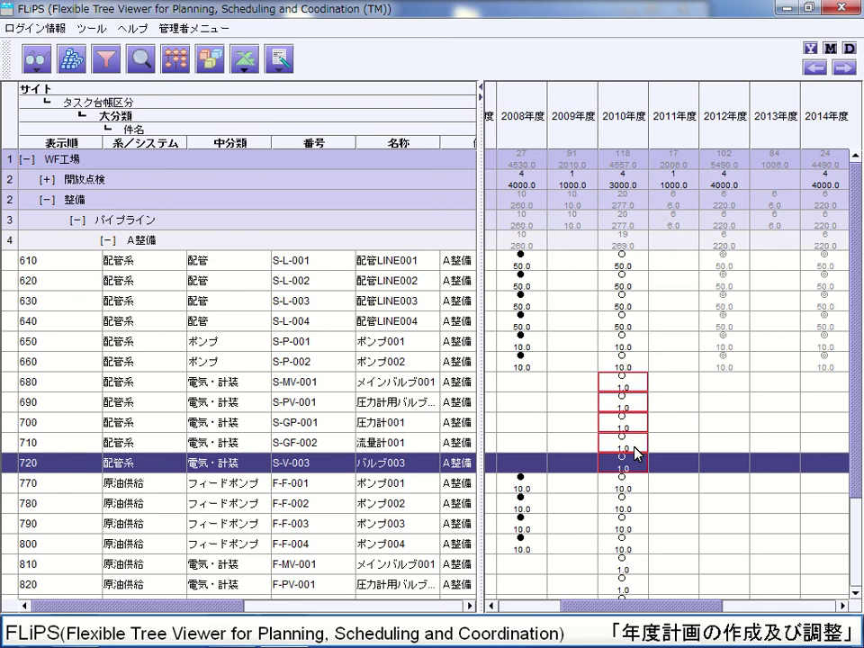
pyautogui.moveTo(632, 455); pyautogui.dragTo(671, 385)
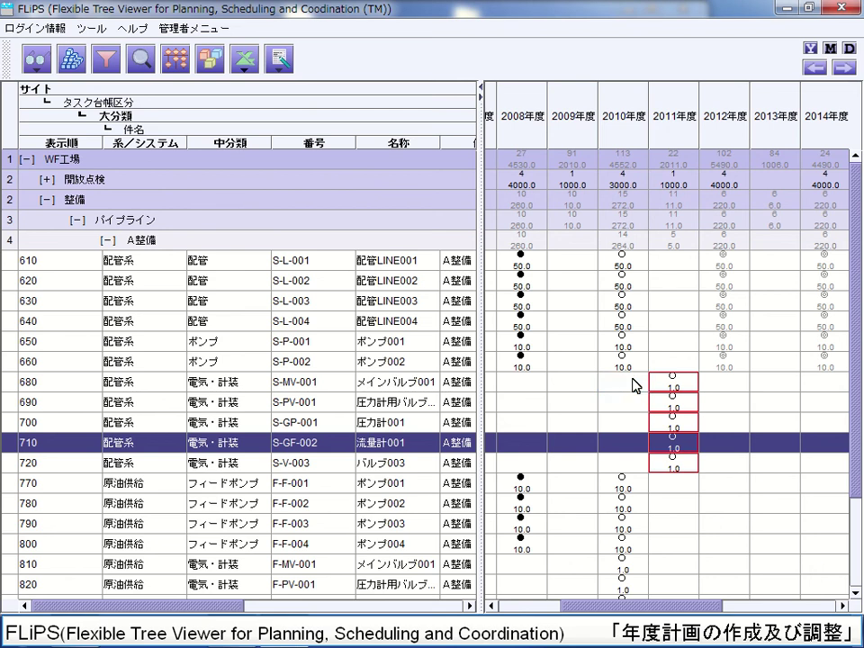
pyautogui.click(637, 386)
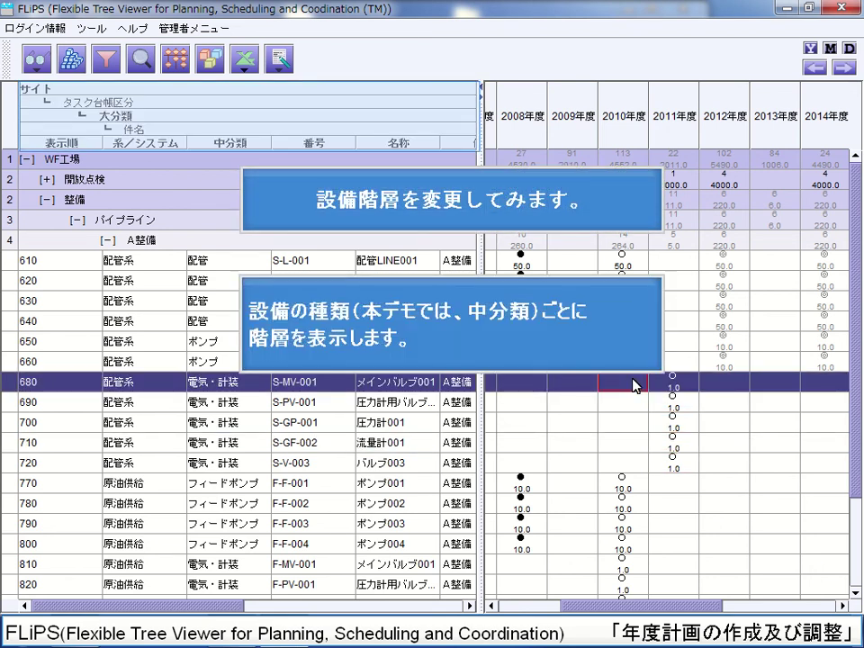
# Step: Change the third hierarchy level from 大分類 to the object item 中分類 and apply the hierarchy settings
pyautogui.click(176, 119)
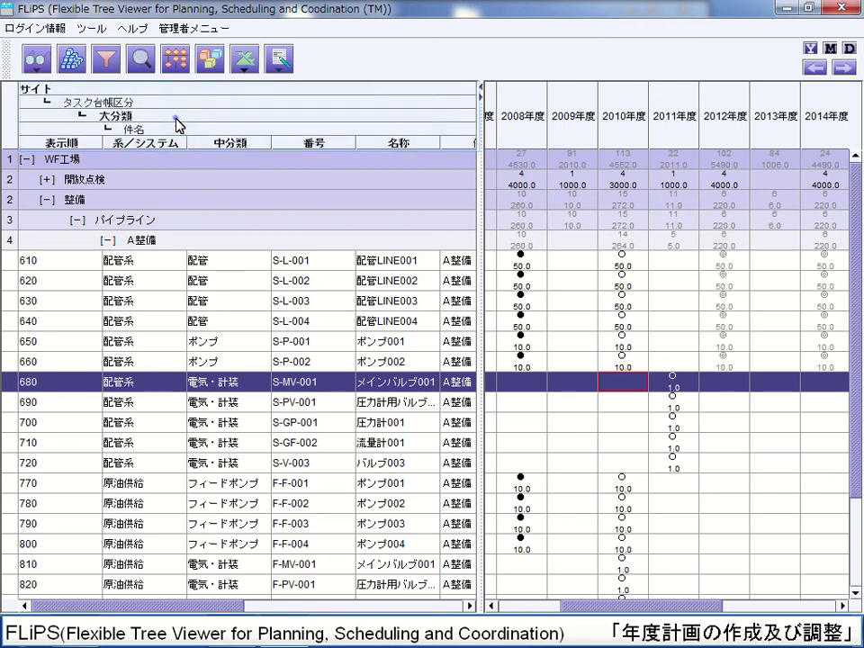
pyautogui.doubleClick(177, 119)
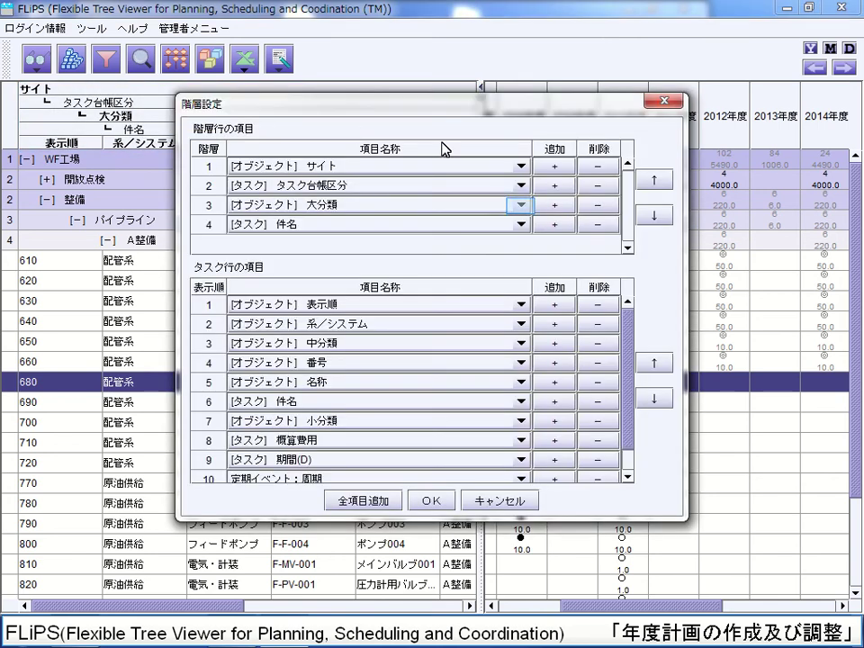
pyautogui.click(520, 205)
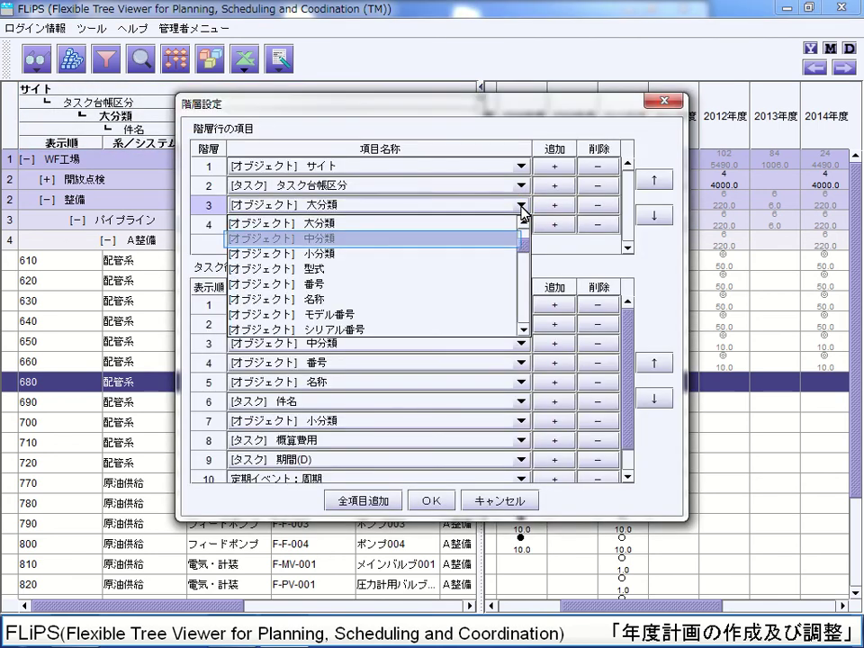
pyautogui.click(327, 240)
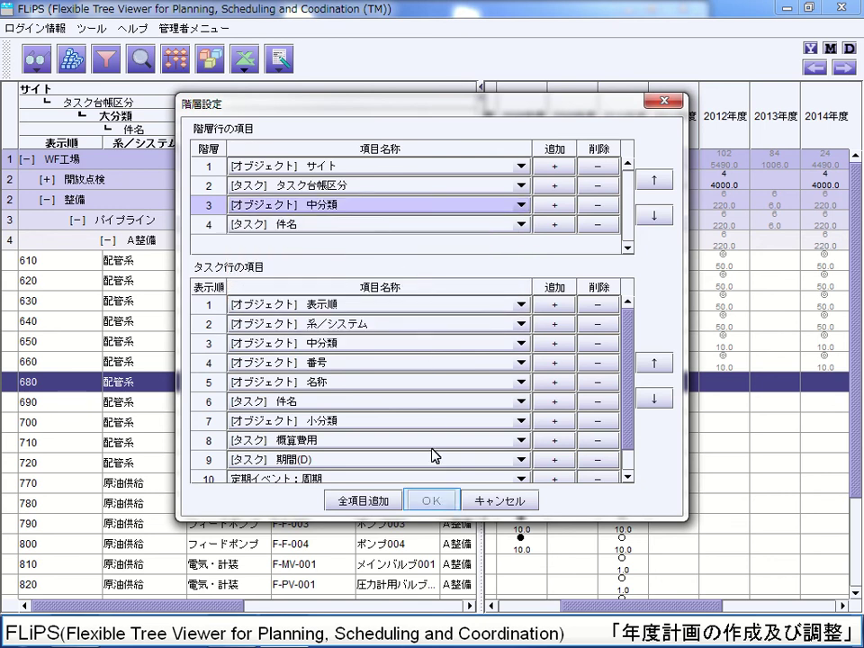
pyautogui.click(437, 502)
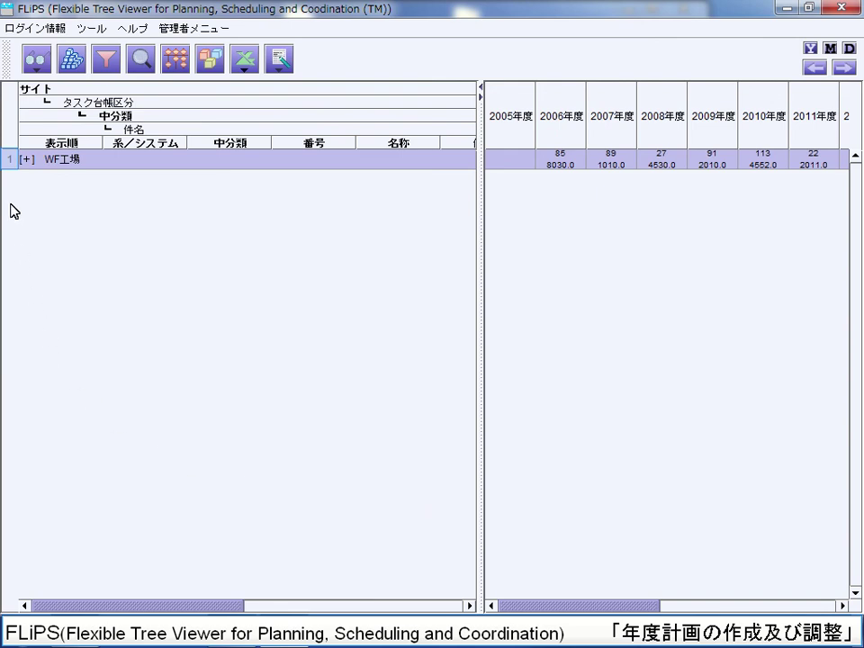
# Step: Expand WF工場 and 整備 down to the A整備 task rows under both フィードポンプ and 電気・計装
pyautogui.click(9, 161)
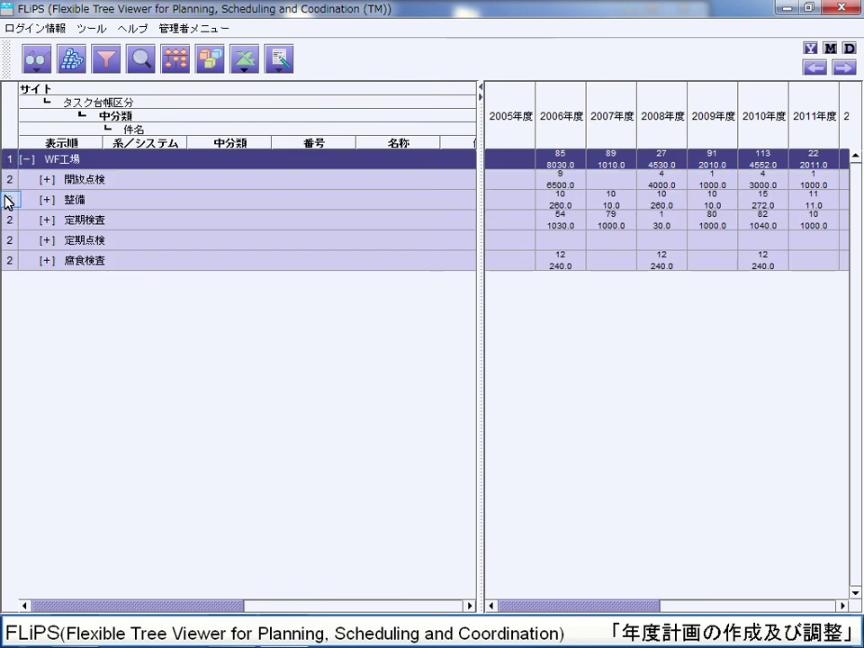
pyautogui.doubleClick(8, 200)
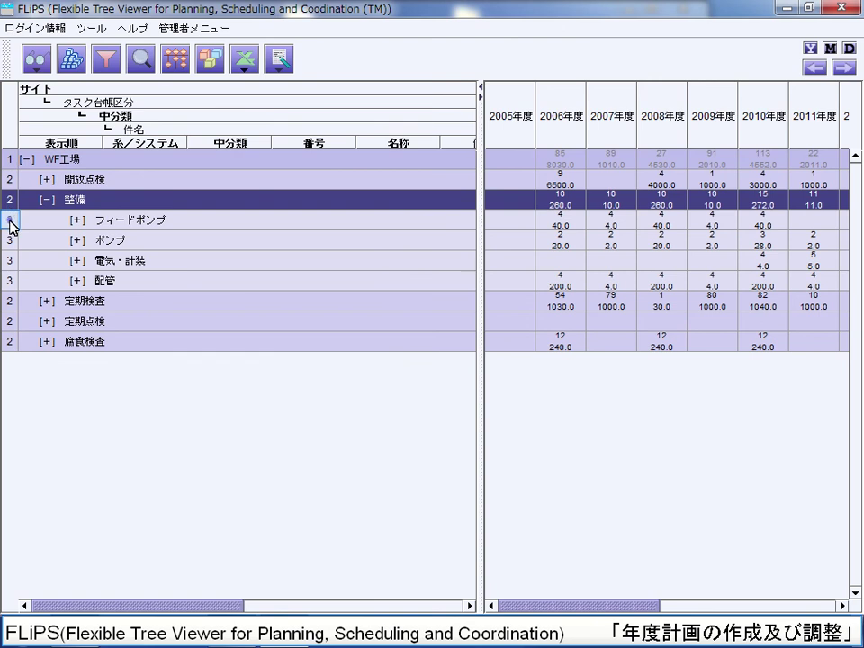
pyautogui.doubleClick(7, 222)
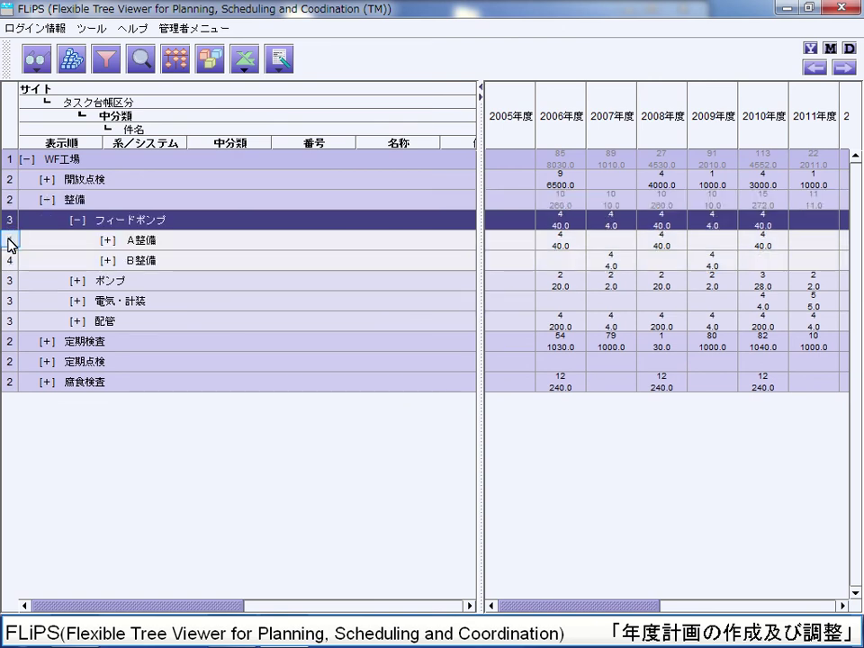
pyautogui.doubleClick(8, 240)
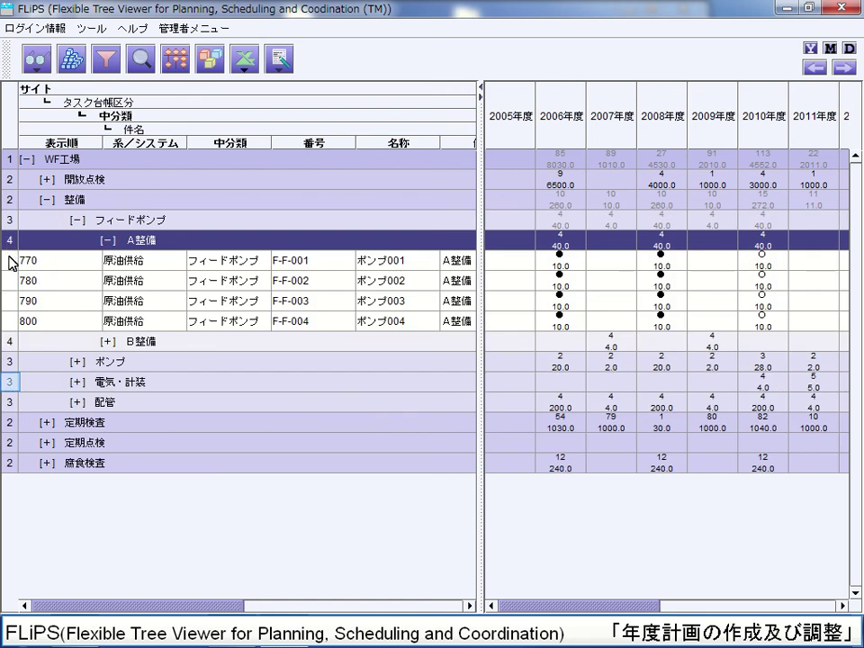
pyautogui.doubleClick(10, 385)
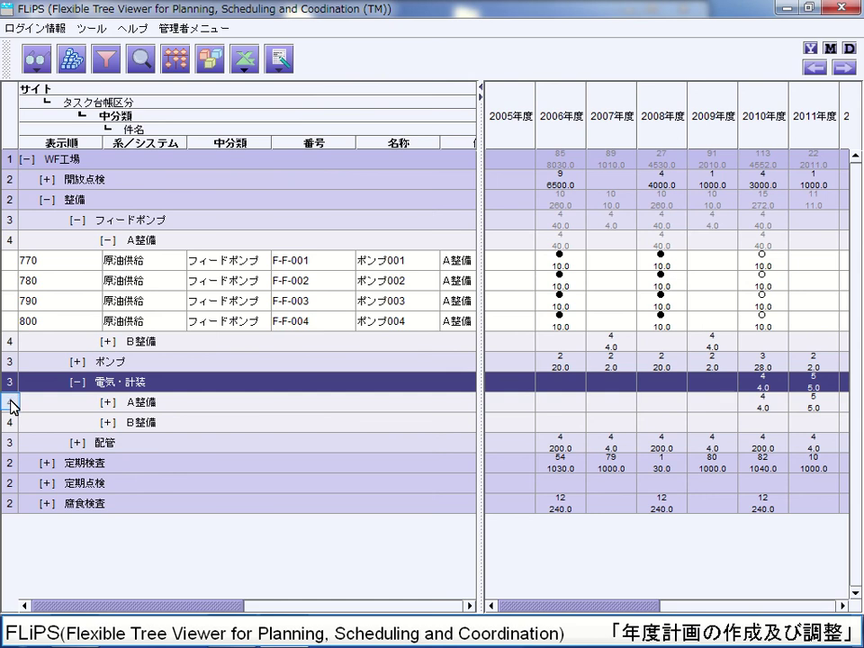
pyautogui.doubleClick(10, 404)
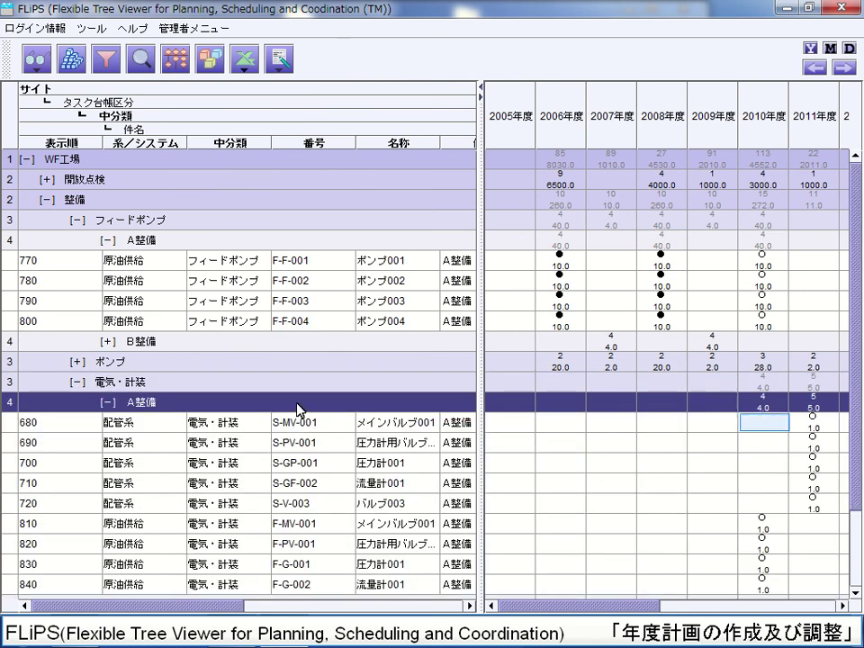
# Step: Switch the calendar from the yearly view to the monthly view of fiscal 2010
pyautogui.click(776, 423)
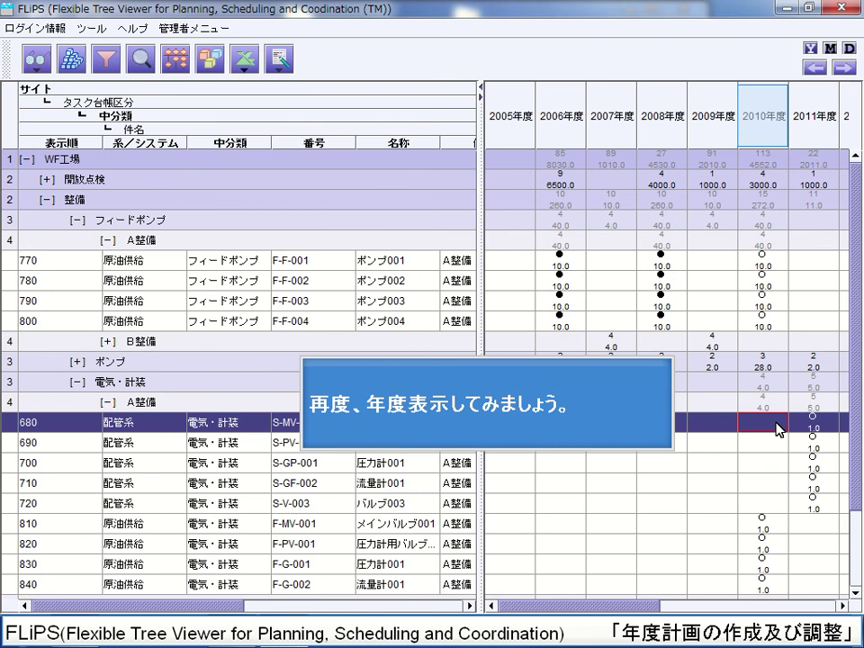
pyautogui.doubleClick(768, 114)
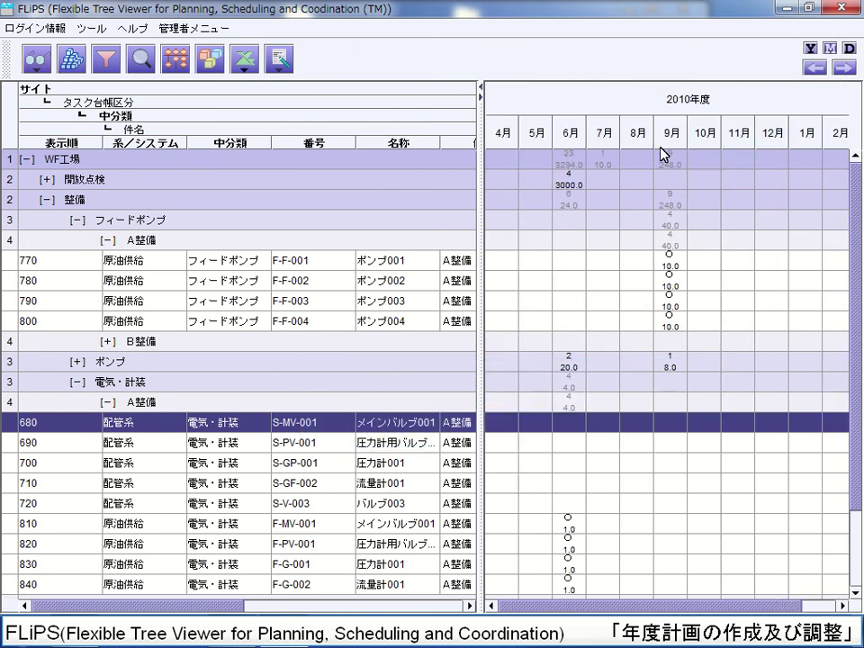
pyautogui.click(600, 254)
pyautogui.click(601, 262)
pyautogui.click(602, 263)
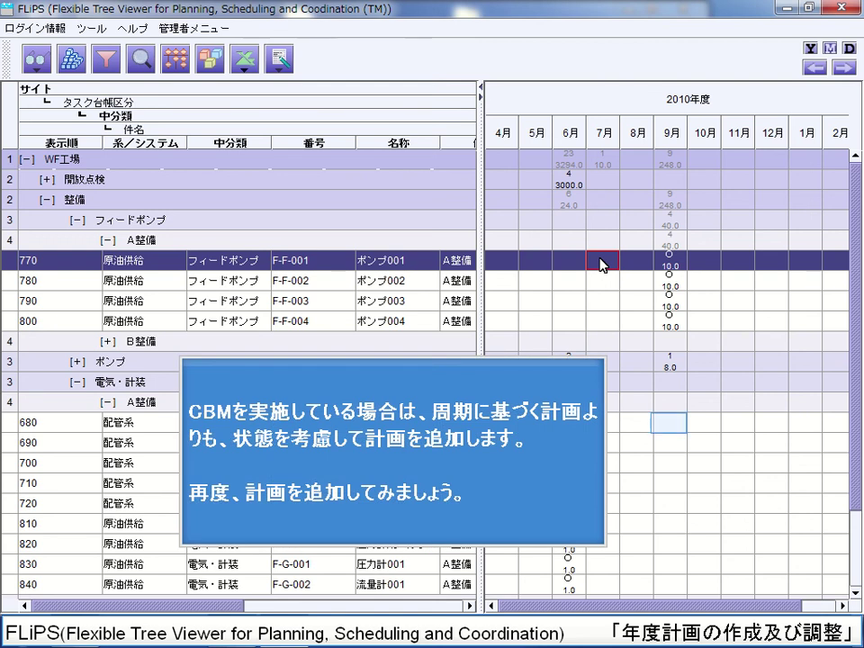
# Step: Bulk-register new September 2010 events for rows 680 to 720 under 電気・計装 A整備
pyautogui.click(668, 429)
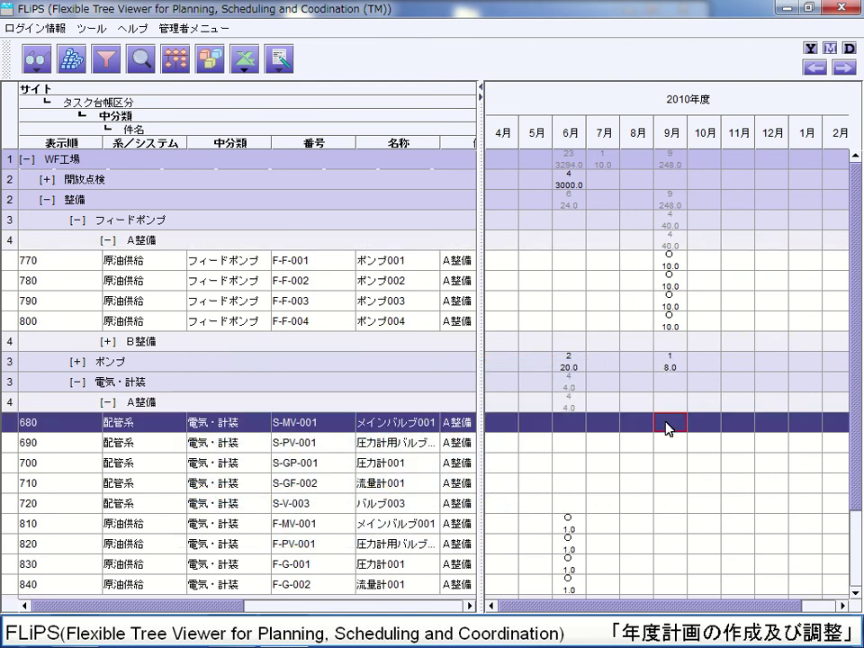
pyautogui.keyDown('shift'); pyautogui.click(677, 509); pyautogui.keyUp('shift')
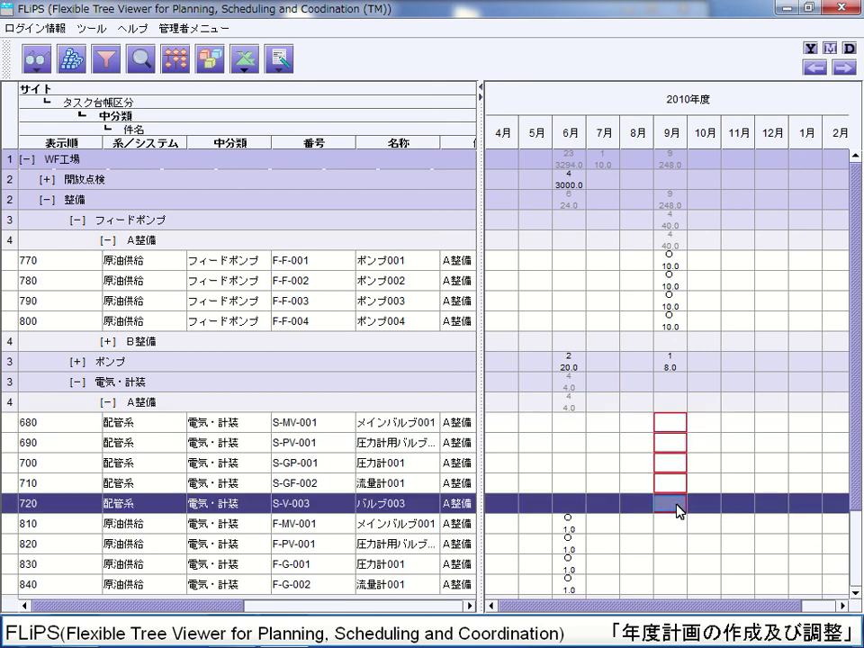
pyautogui.rightClick(677, 509)
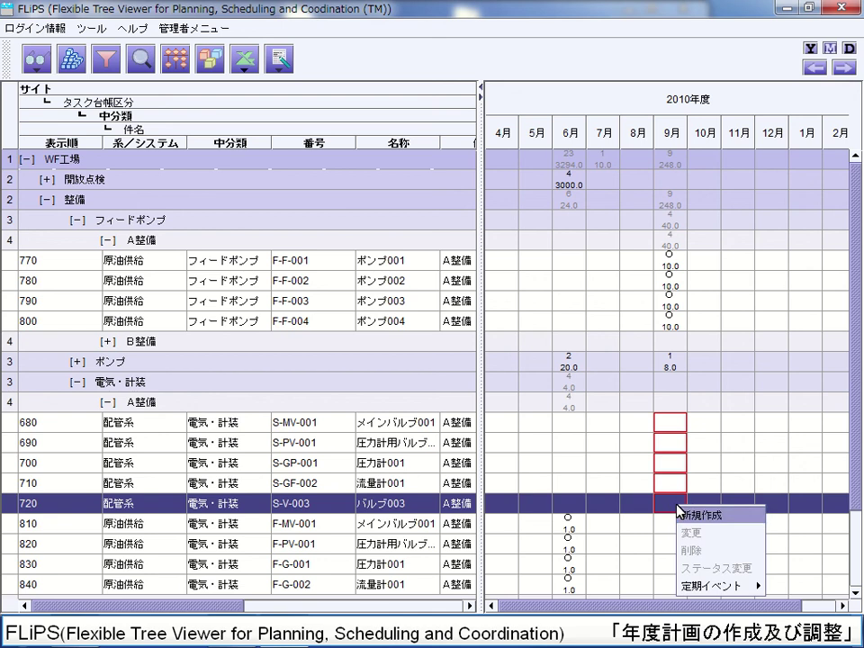
pyautogui.click(723, 522)
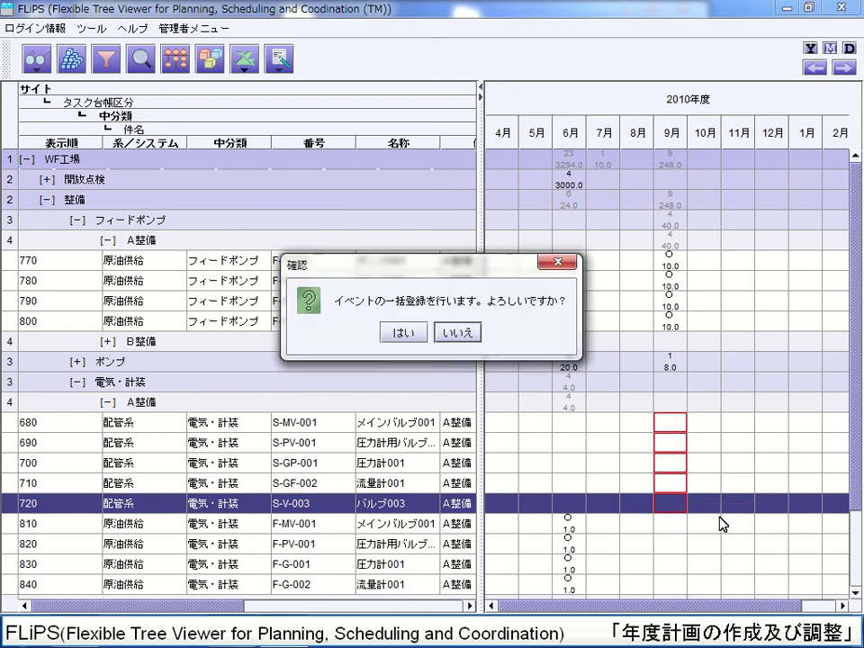
pyautogui.click(410, 335)
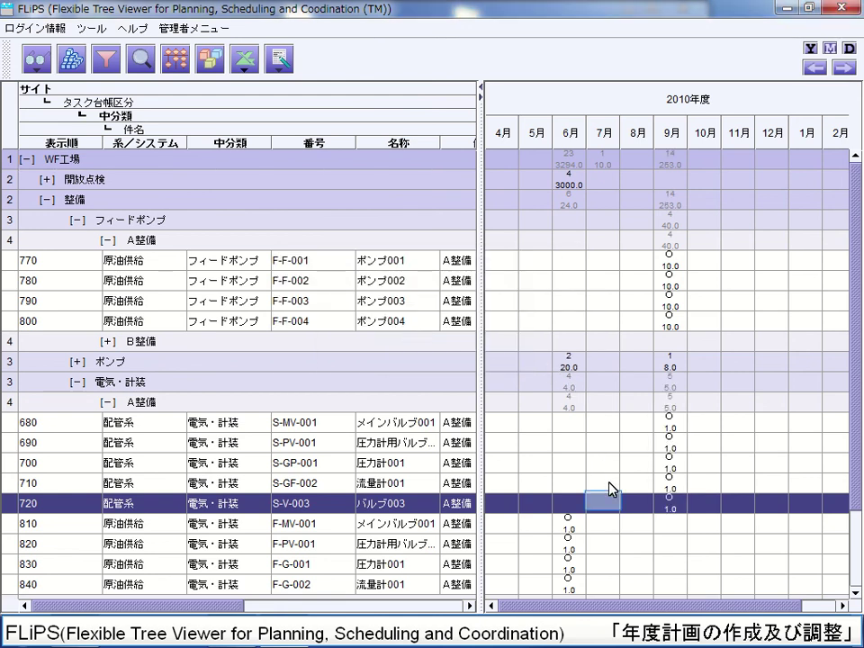
# Step: Select the September 2010 plan mark of row 680 (S-MV-001)
pyautogui.click(609, 504)
pyautogui.press('Up')
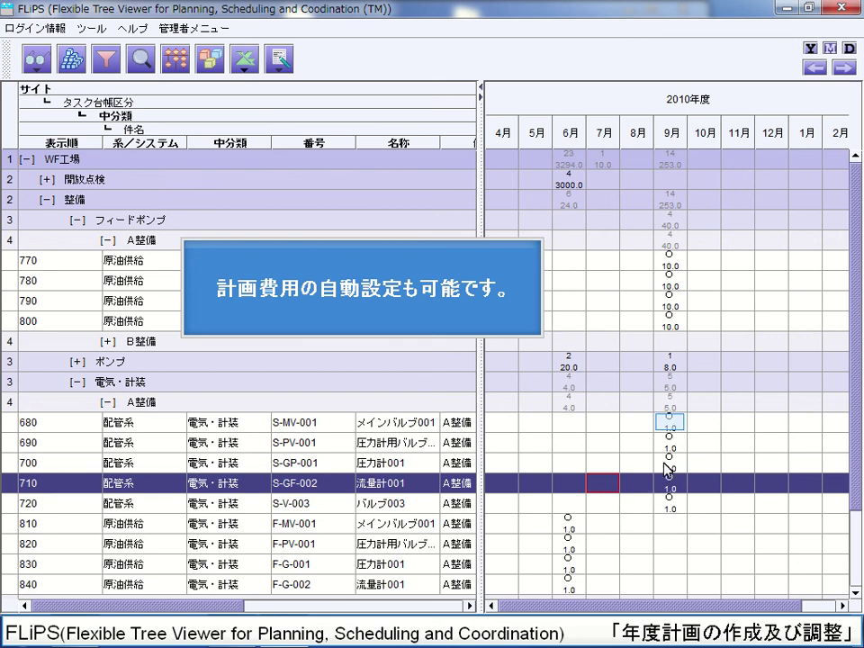
pyautogui.click(670, 422)
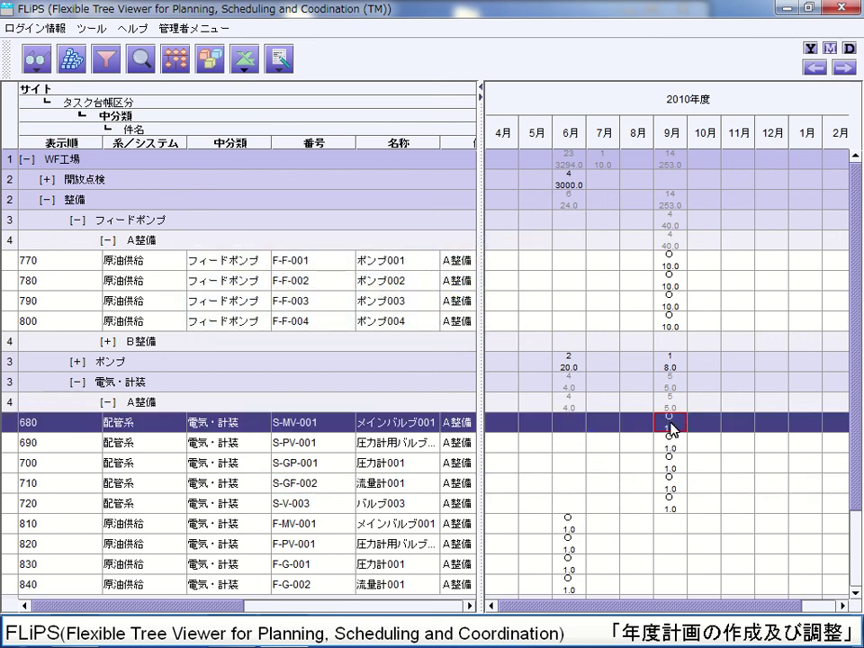